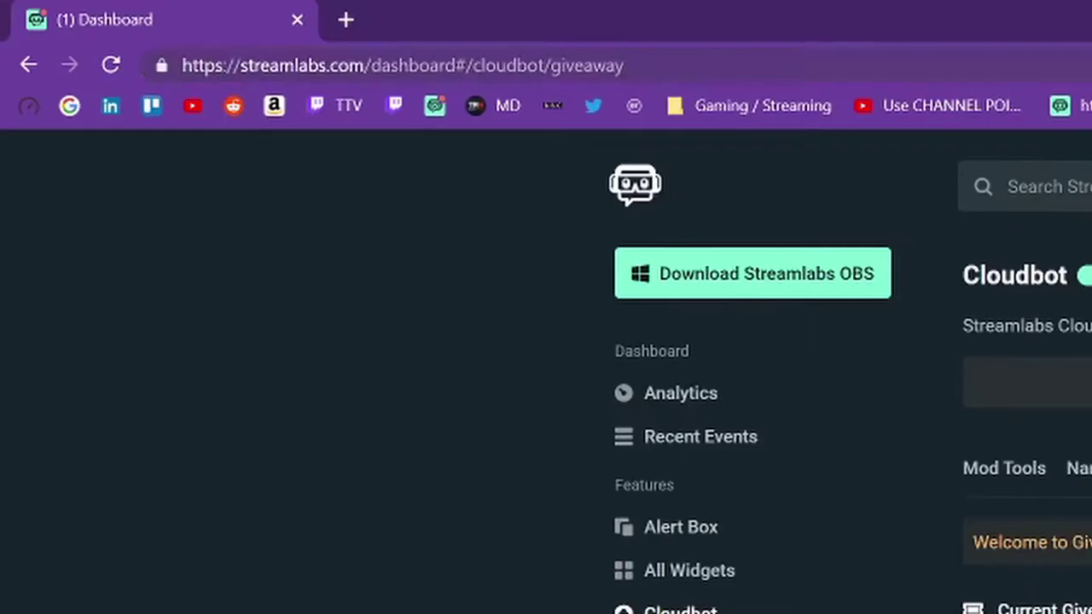
left_click_drag(182, 65, 365, 65)
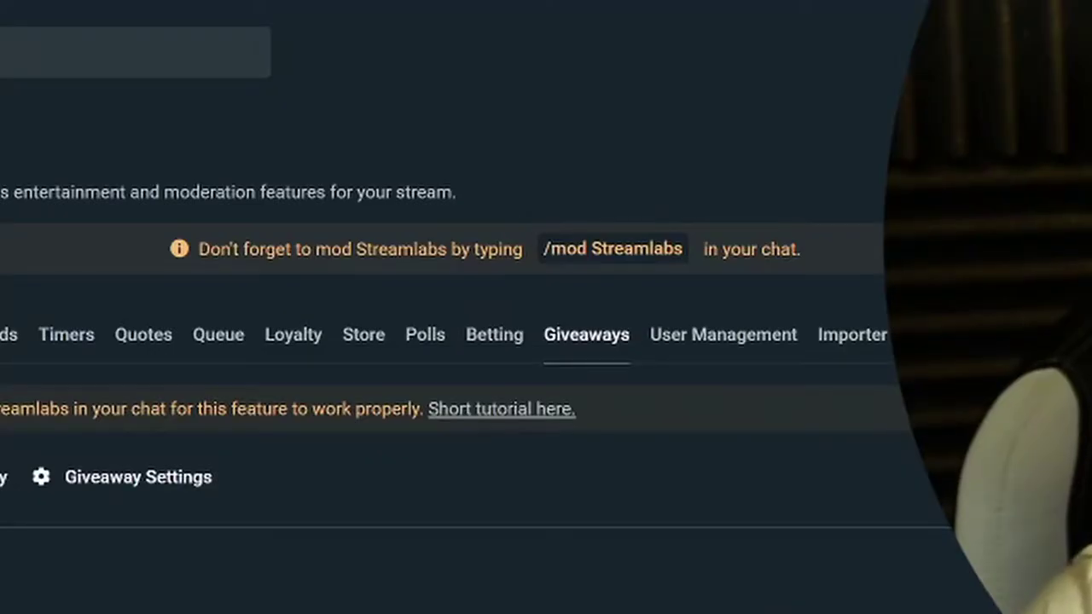
left_click_drag(623, 128, 637, 128)
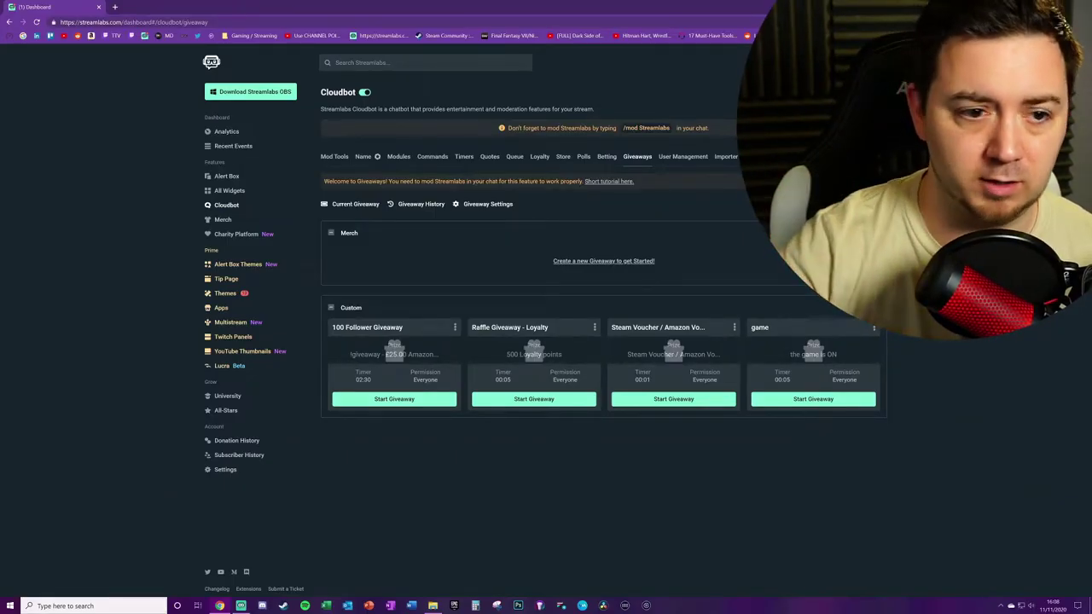
Step: Open Cloudbot's Giveaways page and expand the list of custom giveaways
left_click(398, 160)
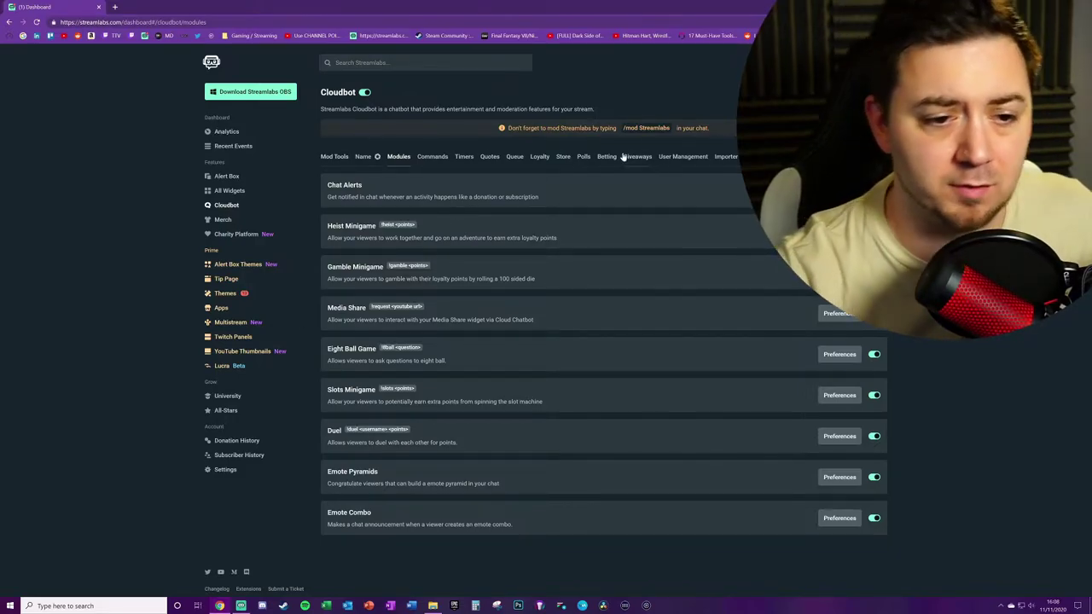
left_click(648, 160)
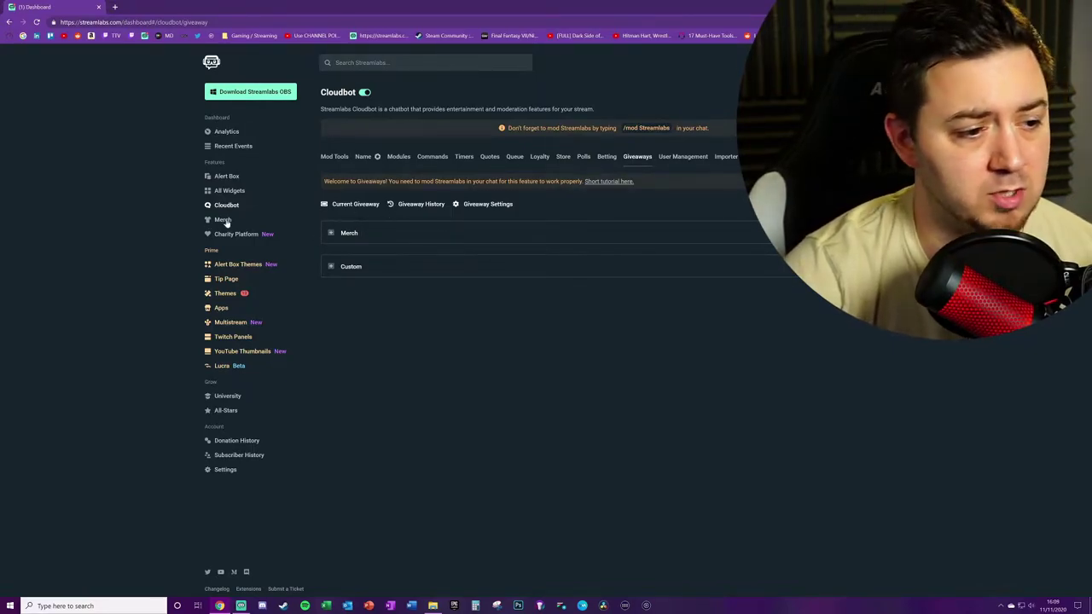
left_click(330, 236)
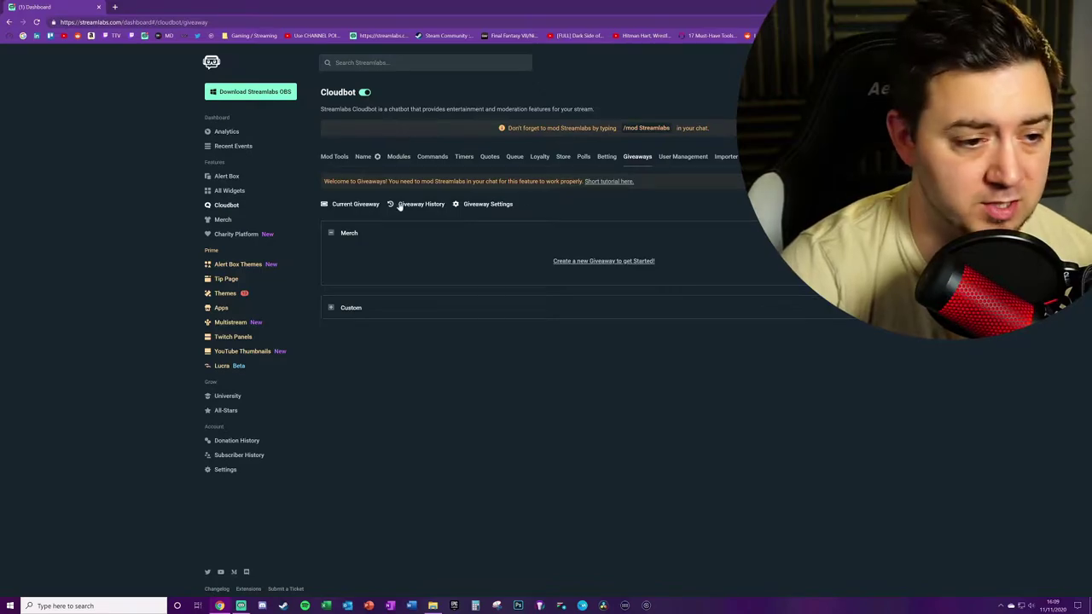
left_click(332, 232)
left_click(332, 266)
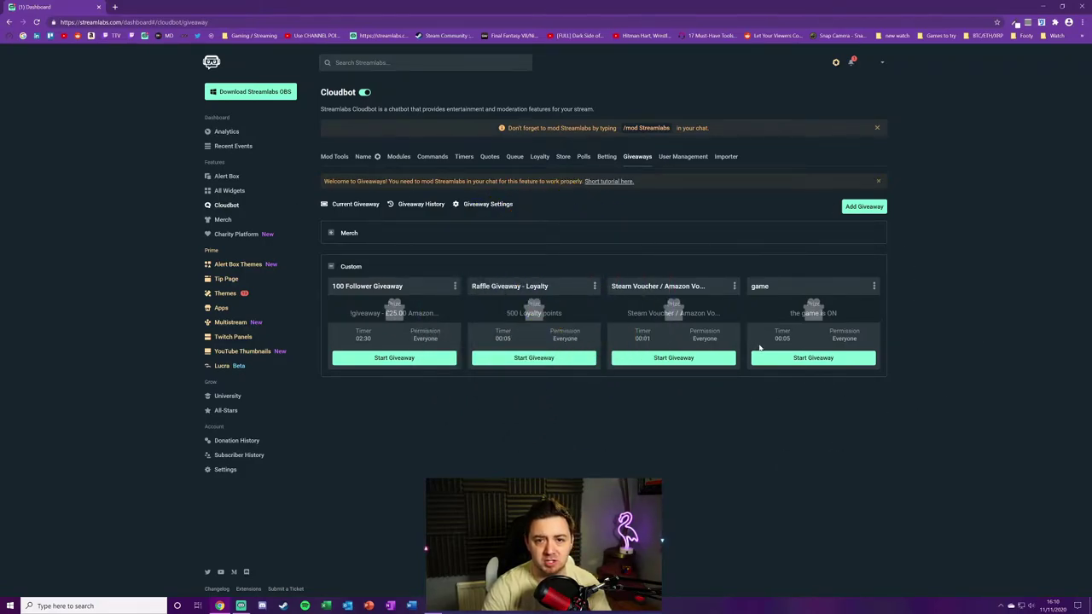
Step: Start a new custom giveaway and name it "1,000,000 follower giveaway"
left_click(865, 206)
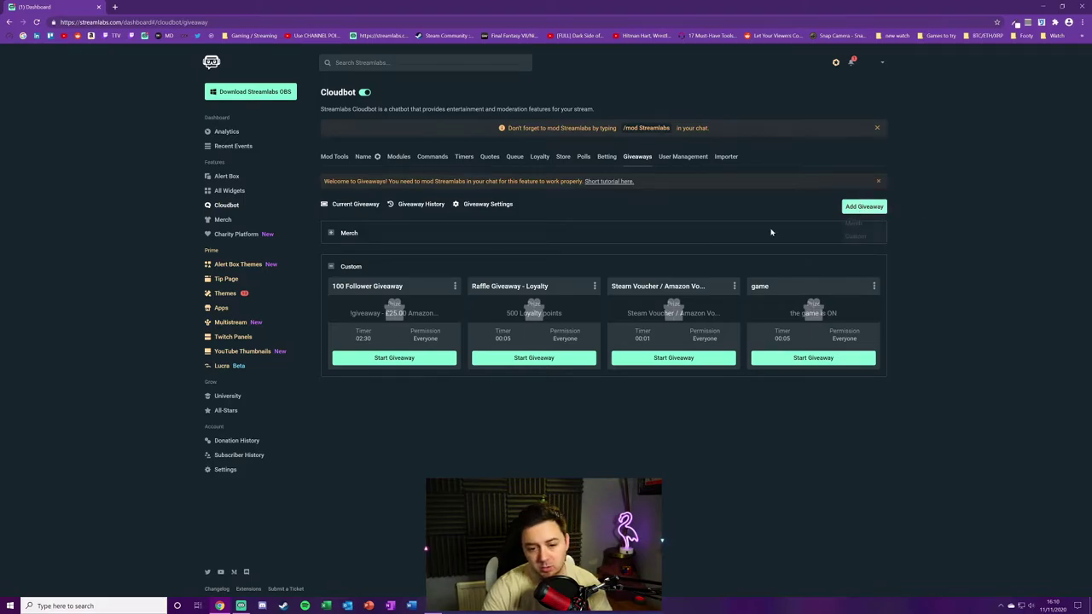
left_click(856, 236)
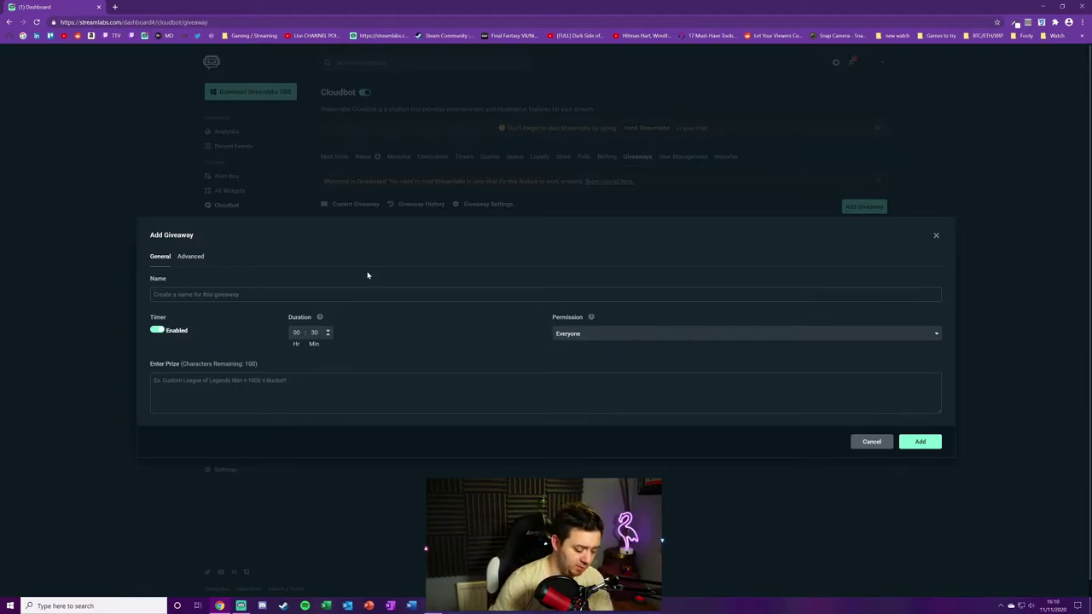
type("1,000,000")
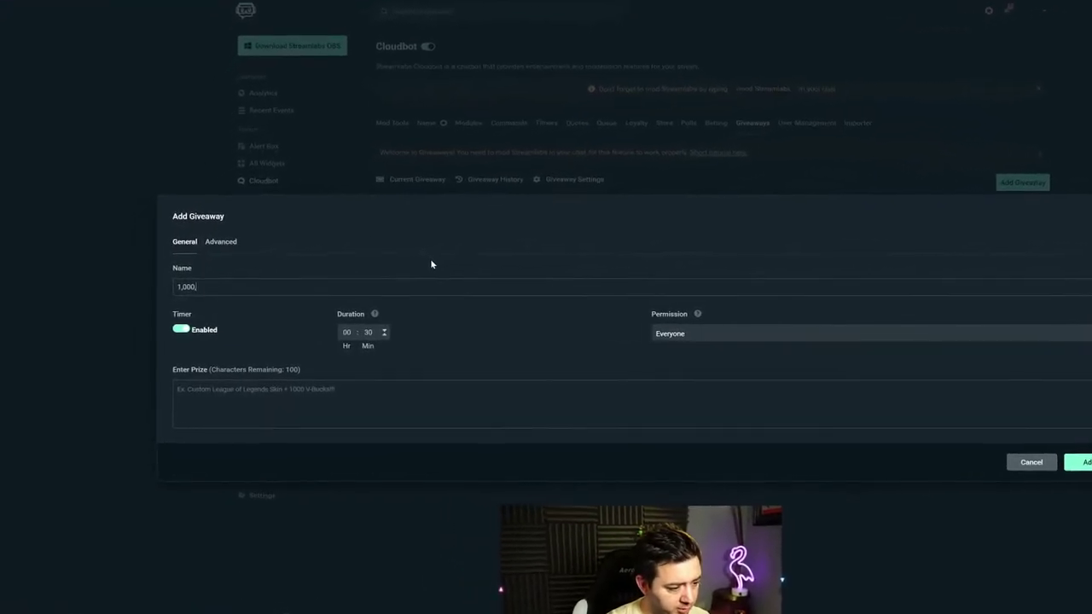
type(" follower give")
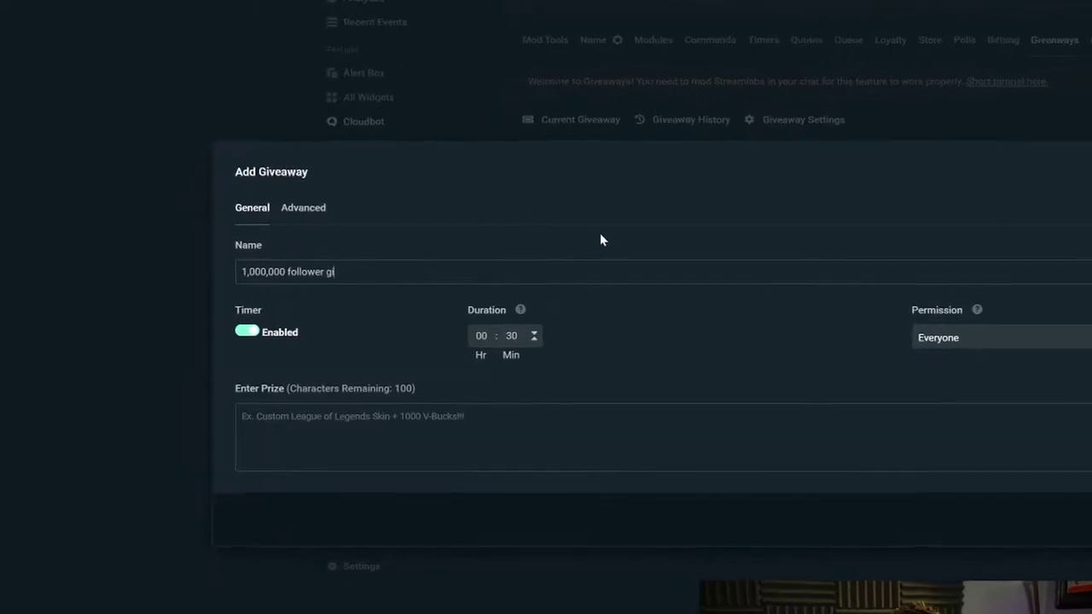
type("away")
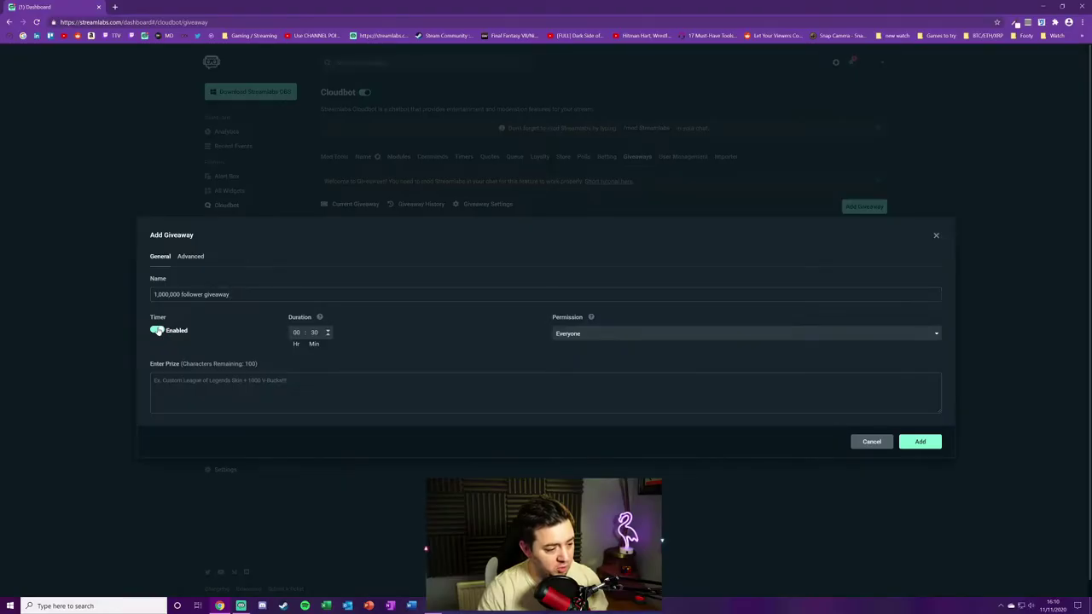
Step: Review the giveaway's timer switch and the options for who is permitted to enter
left_click(157, 331)
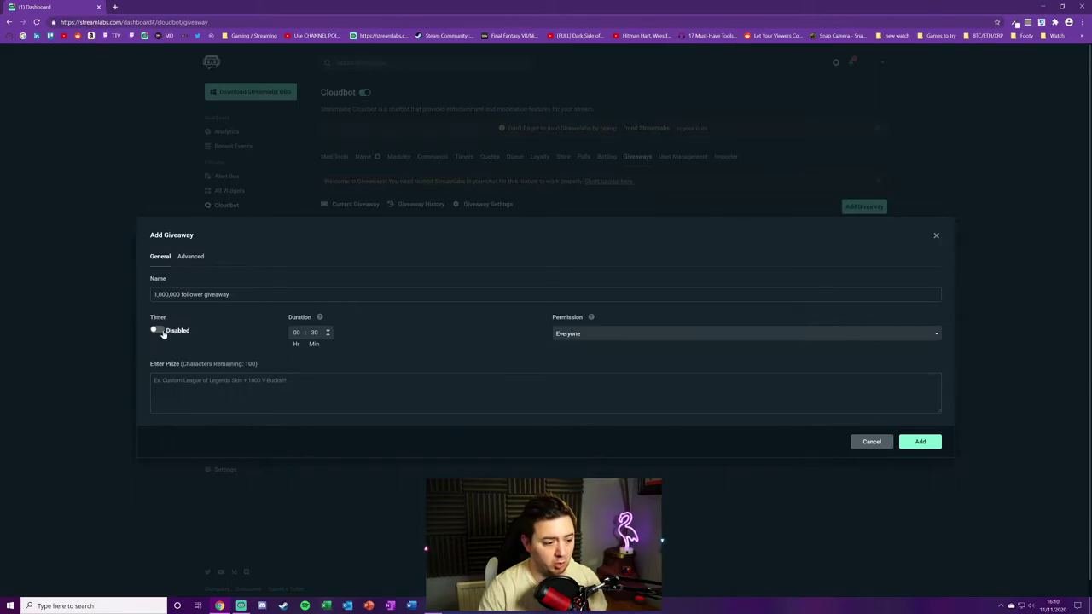
left_click(159, 332)
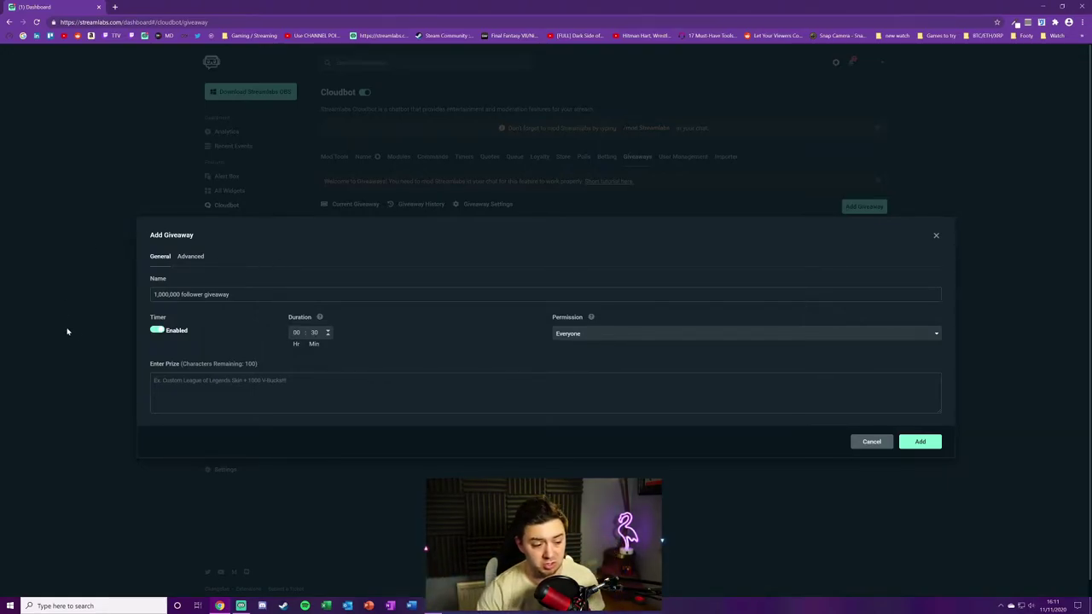
mouse_move(593, 318)
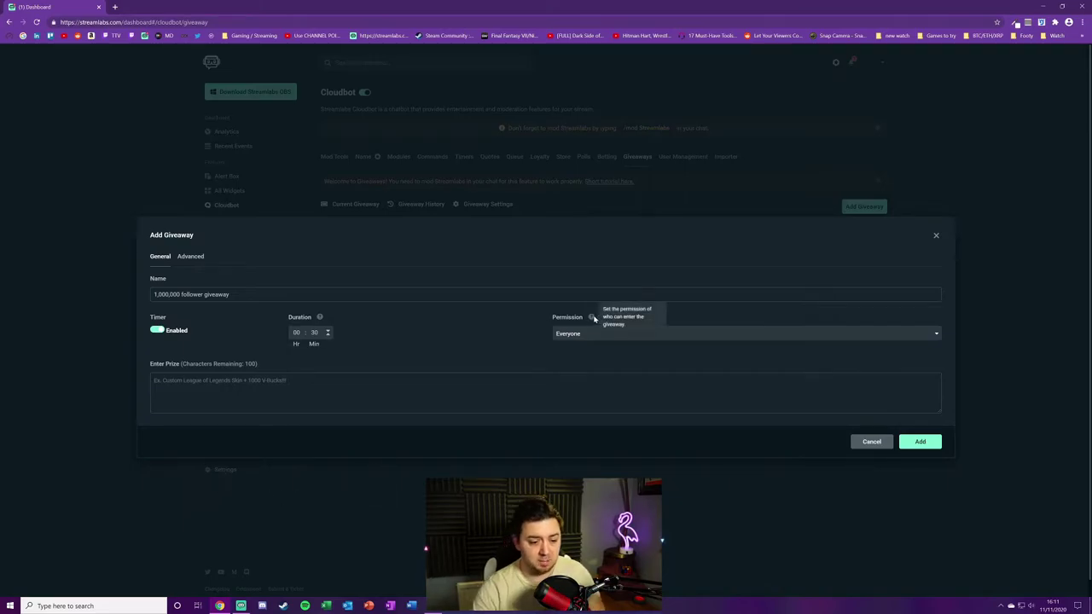
left_click(653, 335)
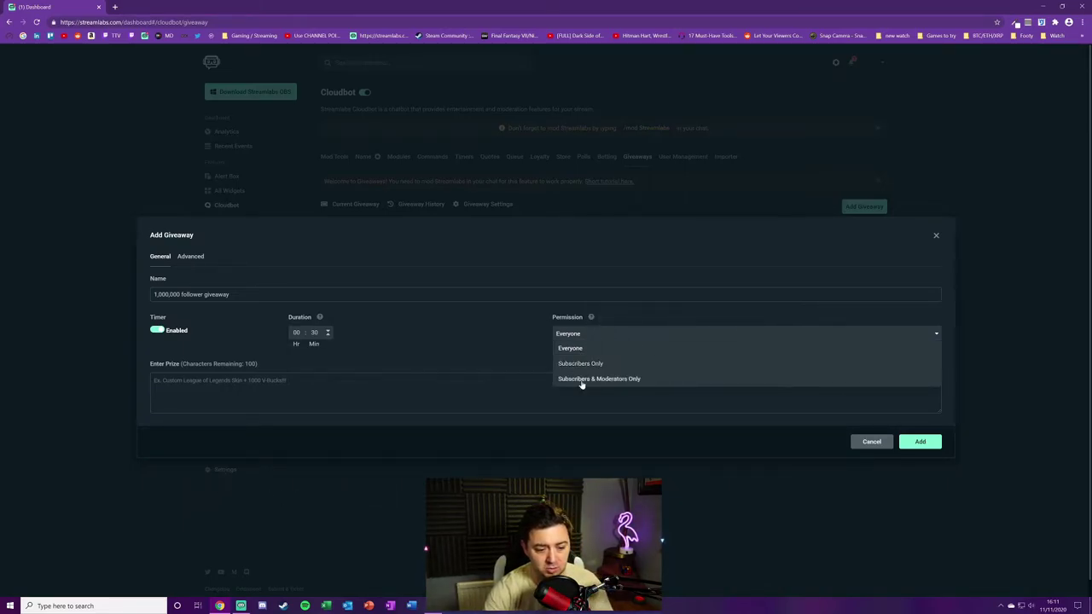
left_click(490, 333)
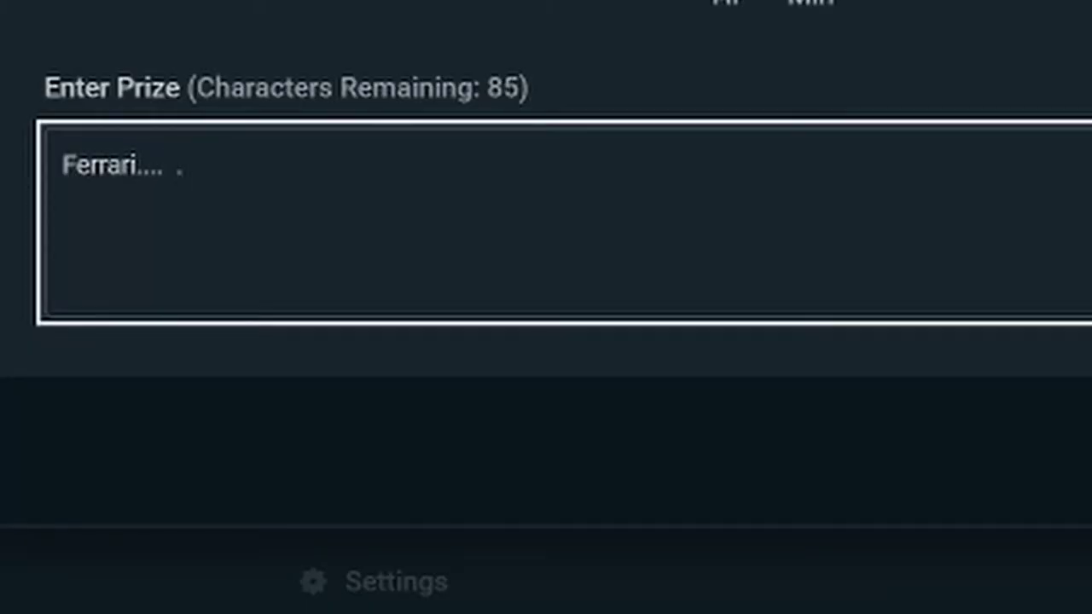
Step: Enter "Ferrari.... TOY FERRARI." as the giveaway's prize
key("BackSpace")
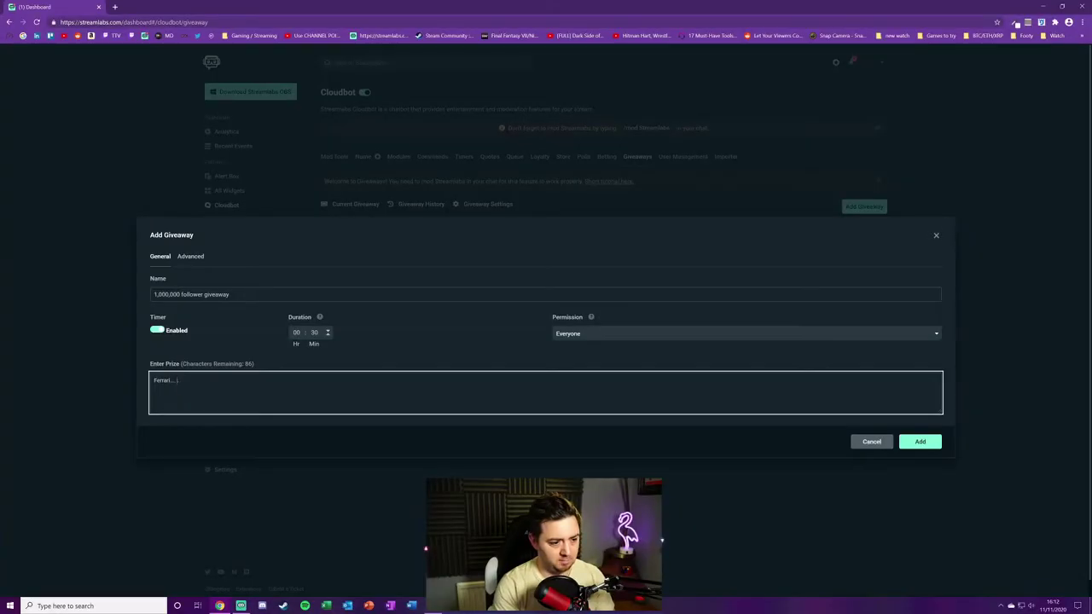
type("TOY FER")
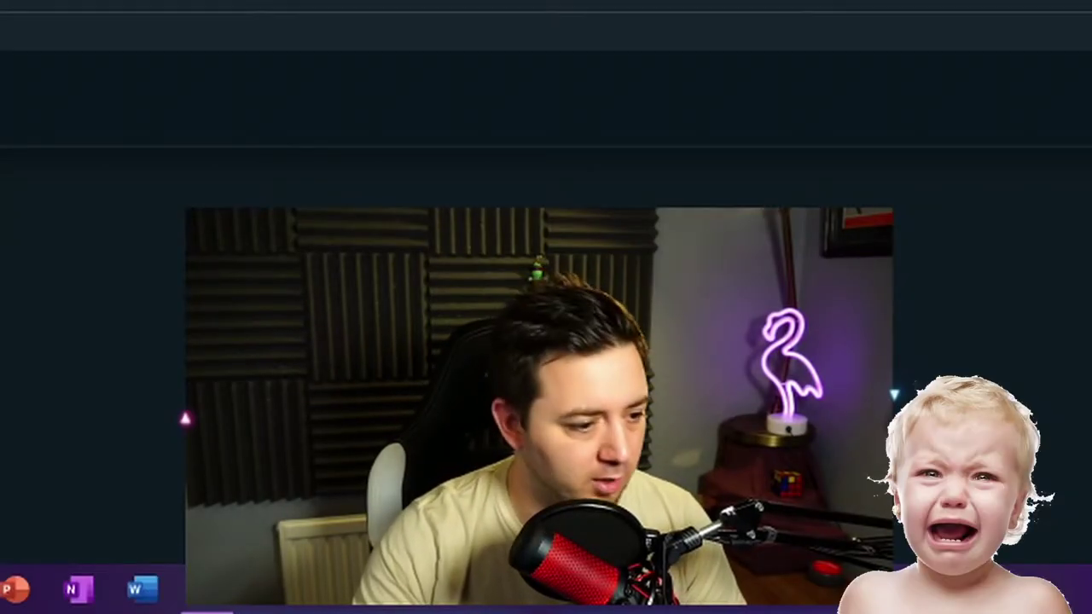
type("RARI.")
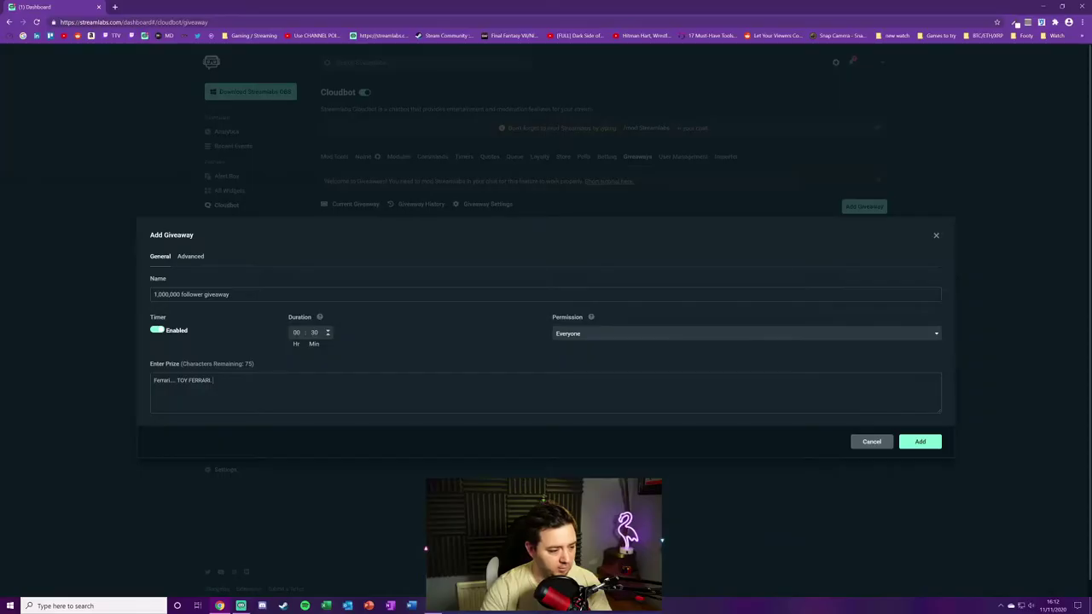
Step: Require winners to be followers, set the ticket cost to 0 and add the giveaway
left_click(190, 256)
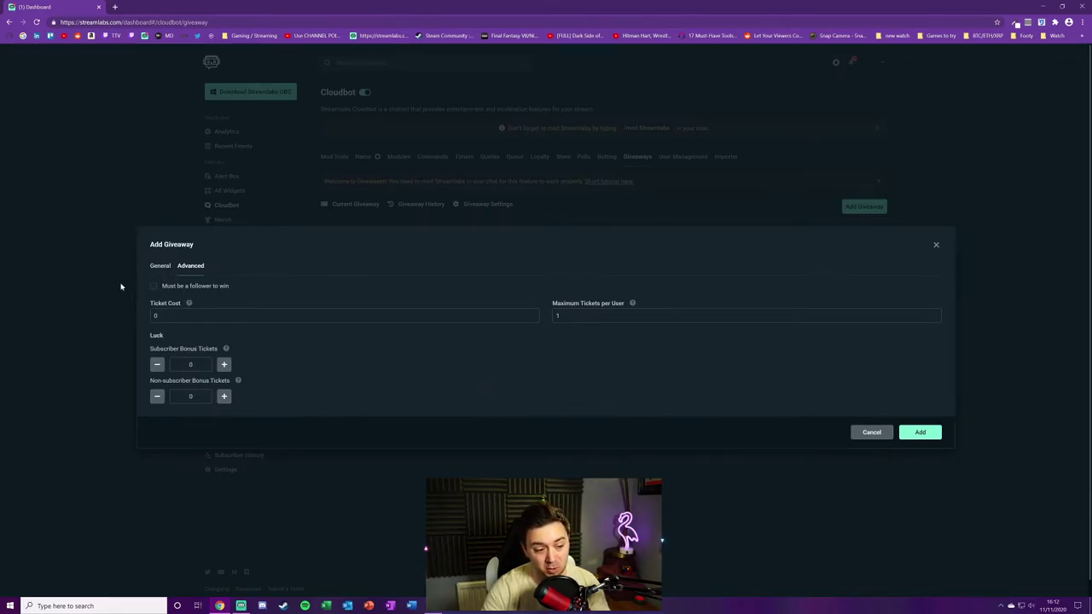
left_click(153, 286)
mouse_move(191, 304)
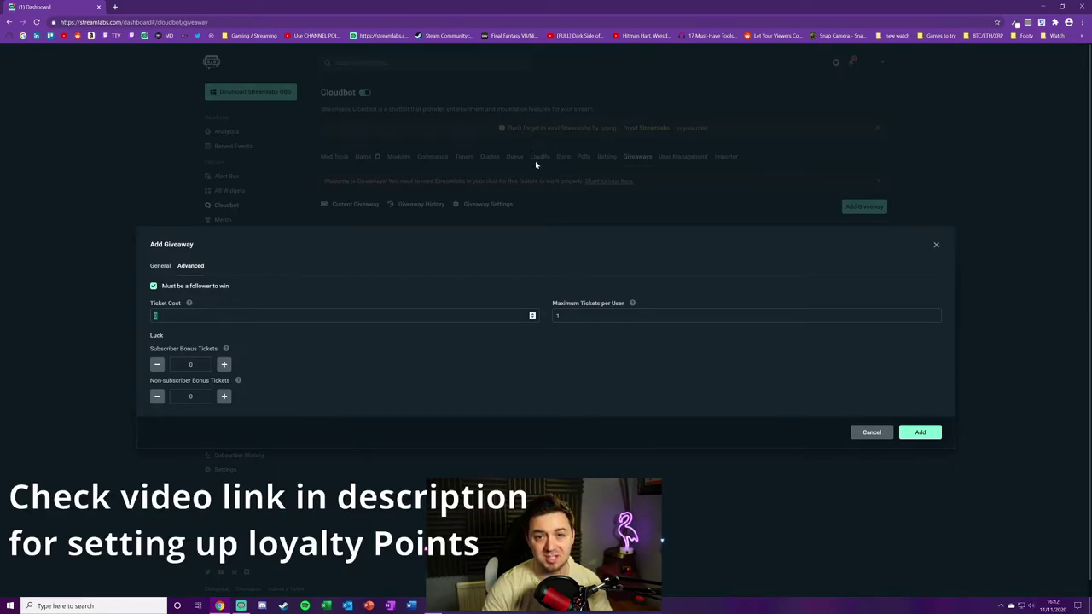
type("0")
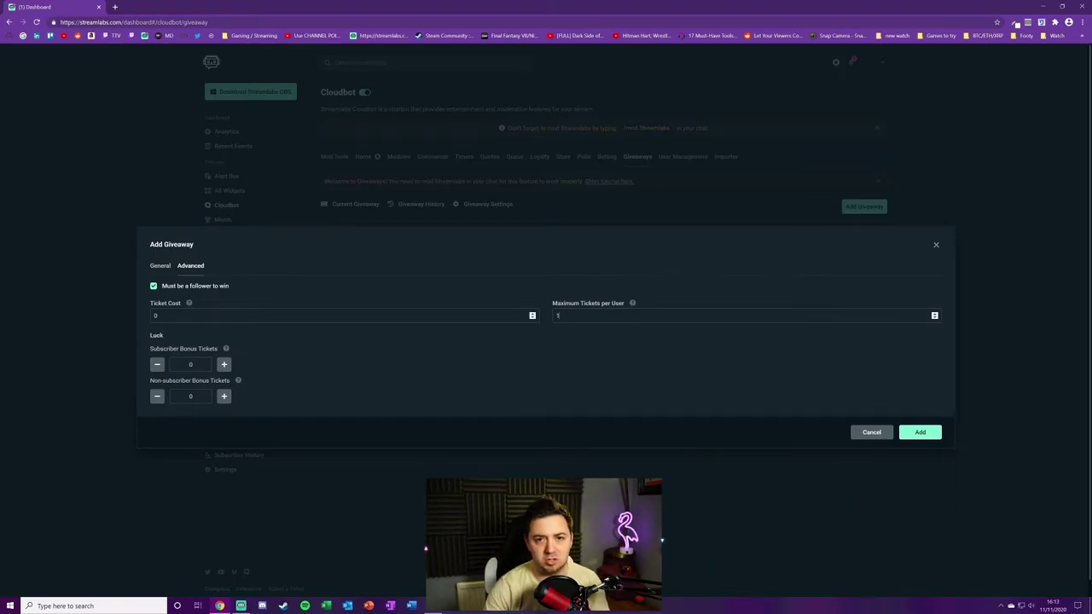
left_click_drag(525, 315, 122, 316)
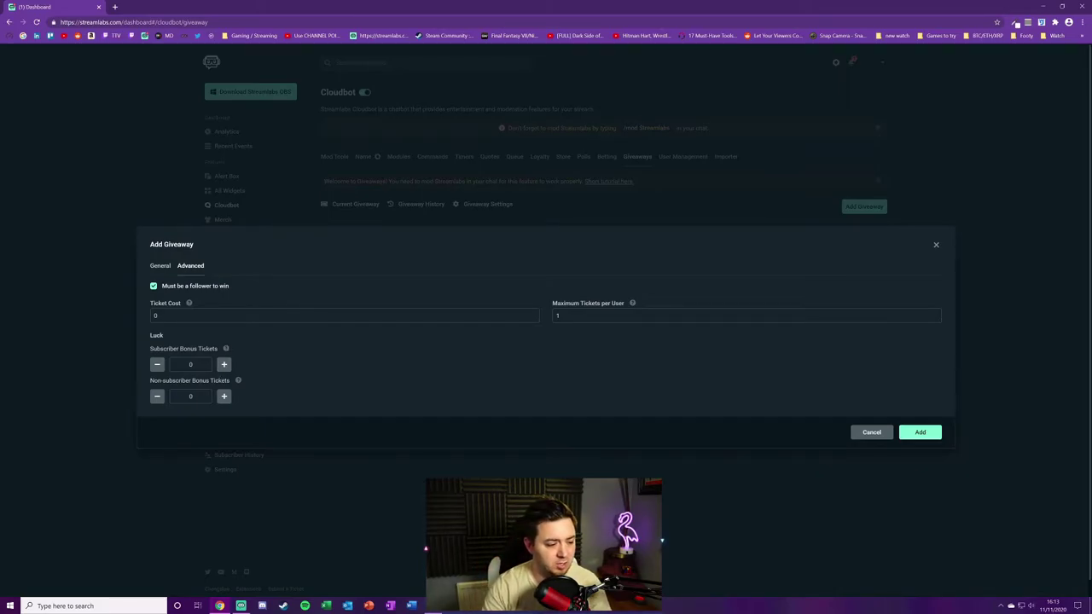
left_click(161, 397)
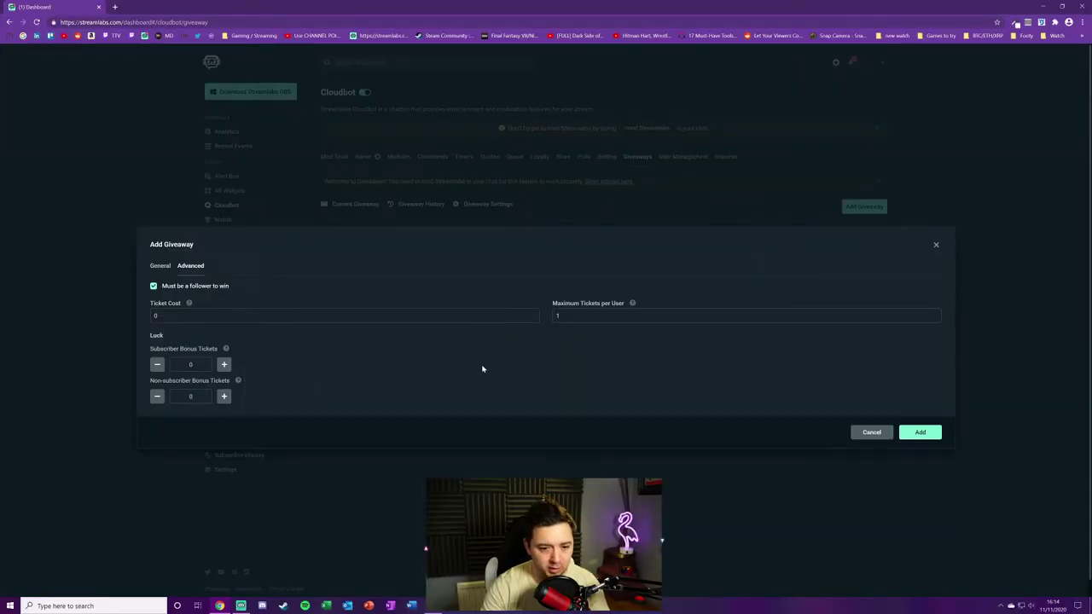
left_click(920, 432)
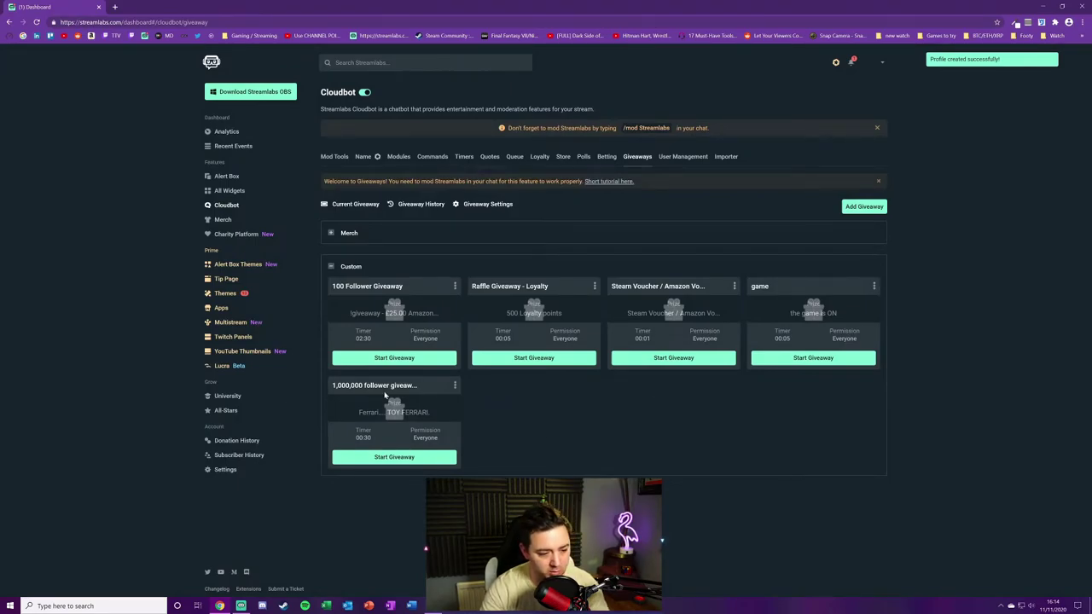
Step: Start the 1,000,000 follower giveaway and enter it by sending !raffle in the Twitch channel's chat
left_click(391, 456)
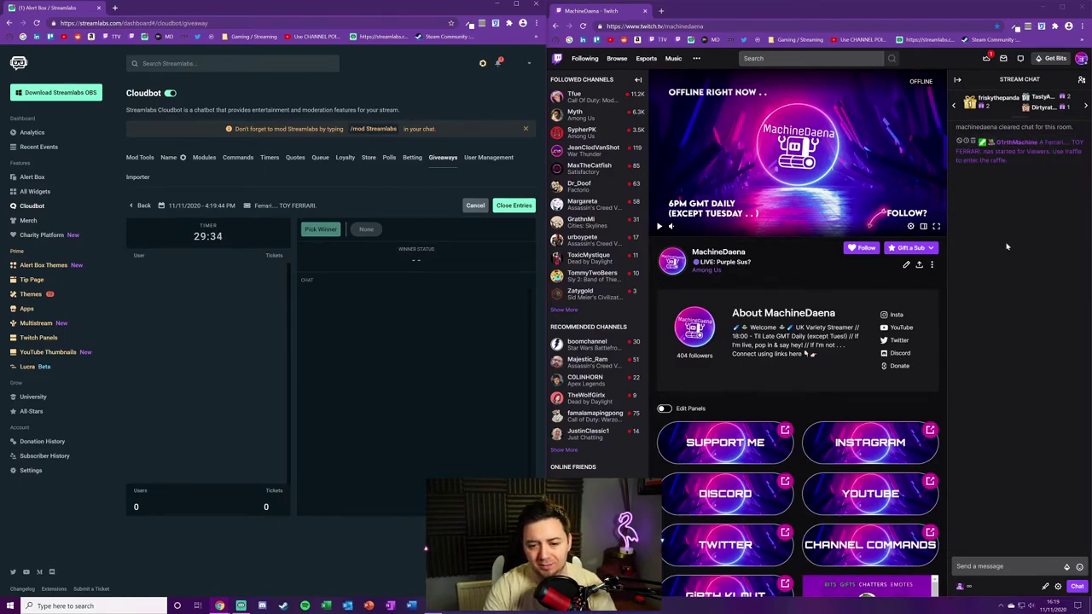
left_click(982, 567)
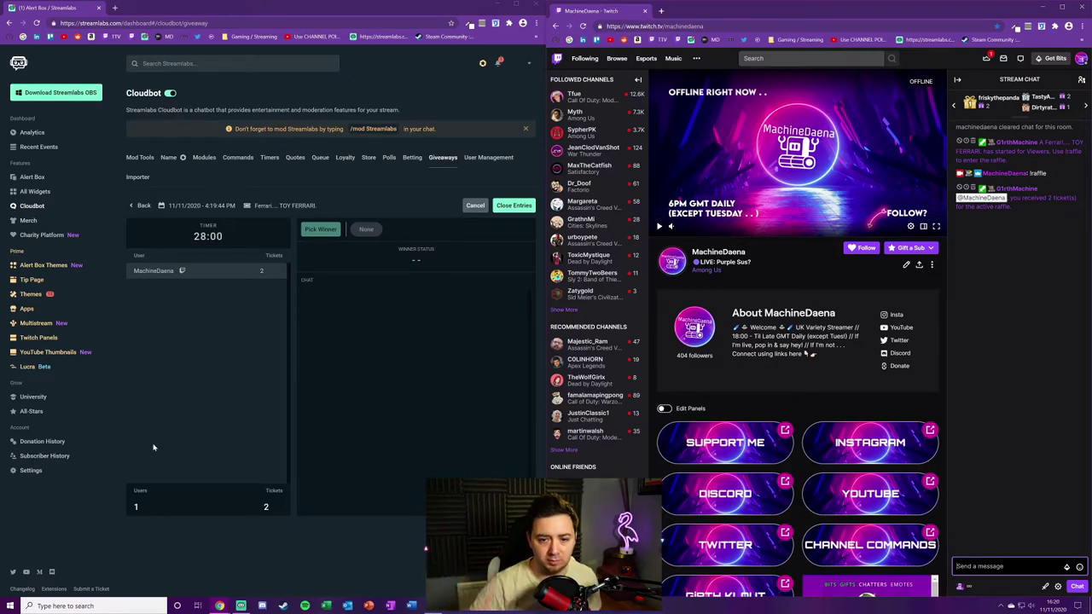
Step: Close the giveaway's entries, then pick a winner and complete the giveaway
left_click(514, 206)
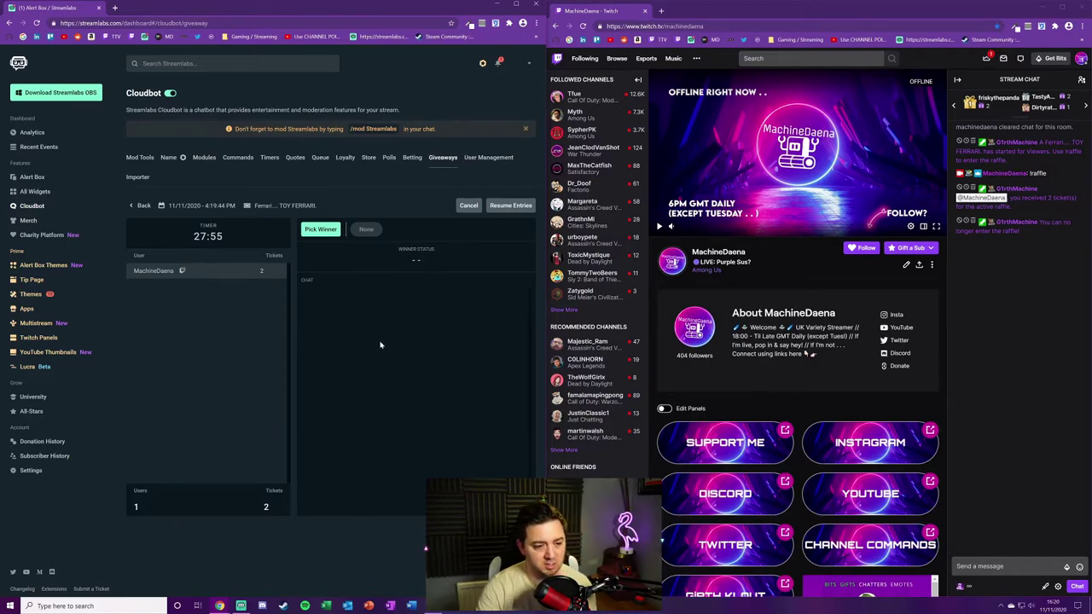
left_click(317, 229)
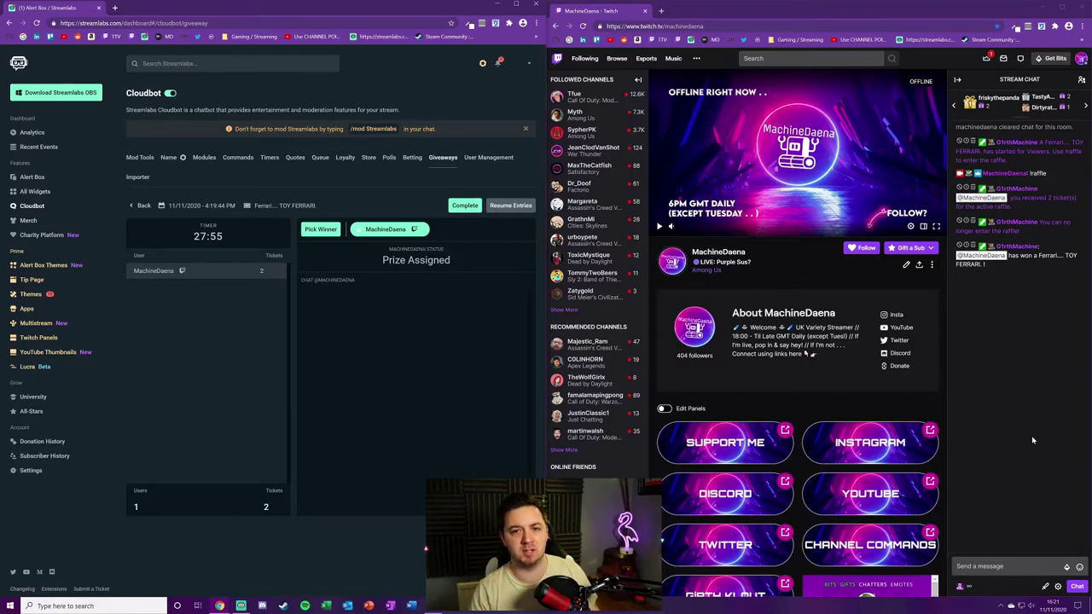
left_click(466, 207)
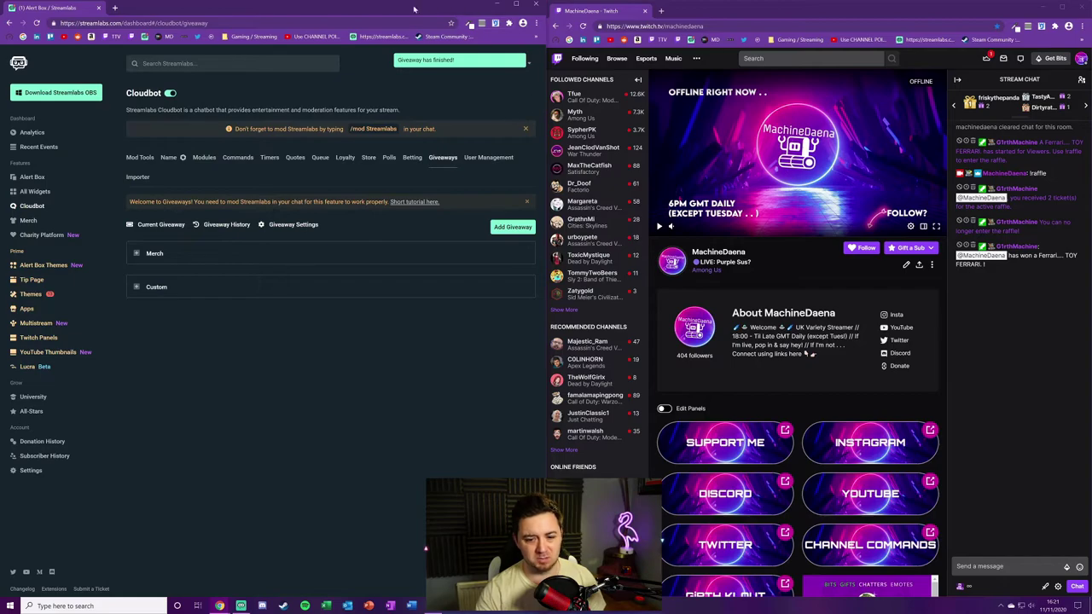
Step: Examine the giveaway commands among Cloudbot's default chat commands
left_click(153, 287)
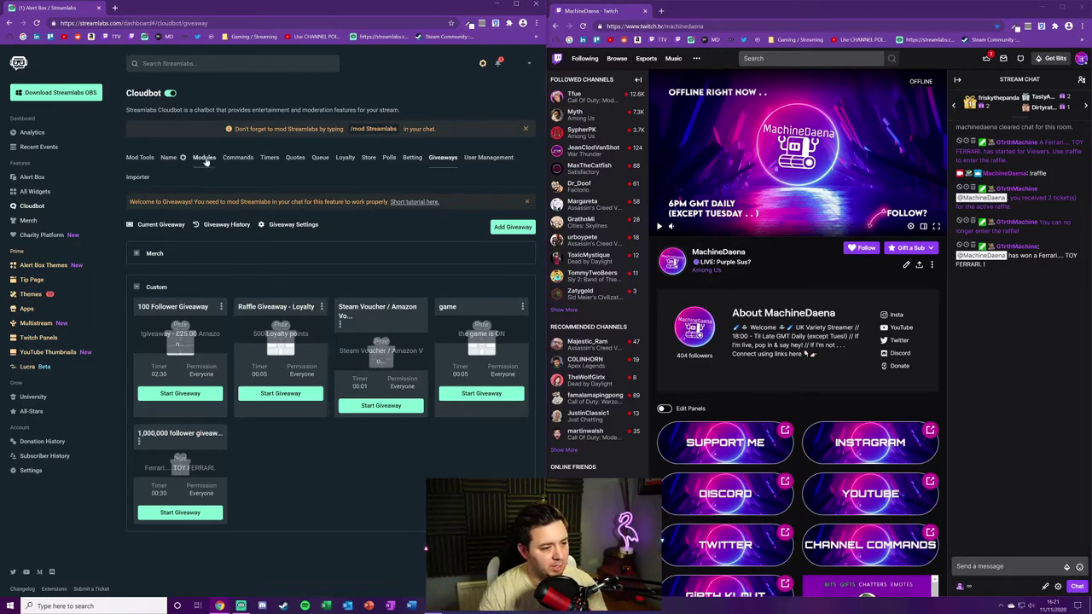
left_click(238, 159)
left_click(163, 197)
scroll(263, 383, "down", 3)
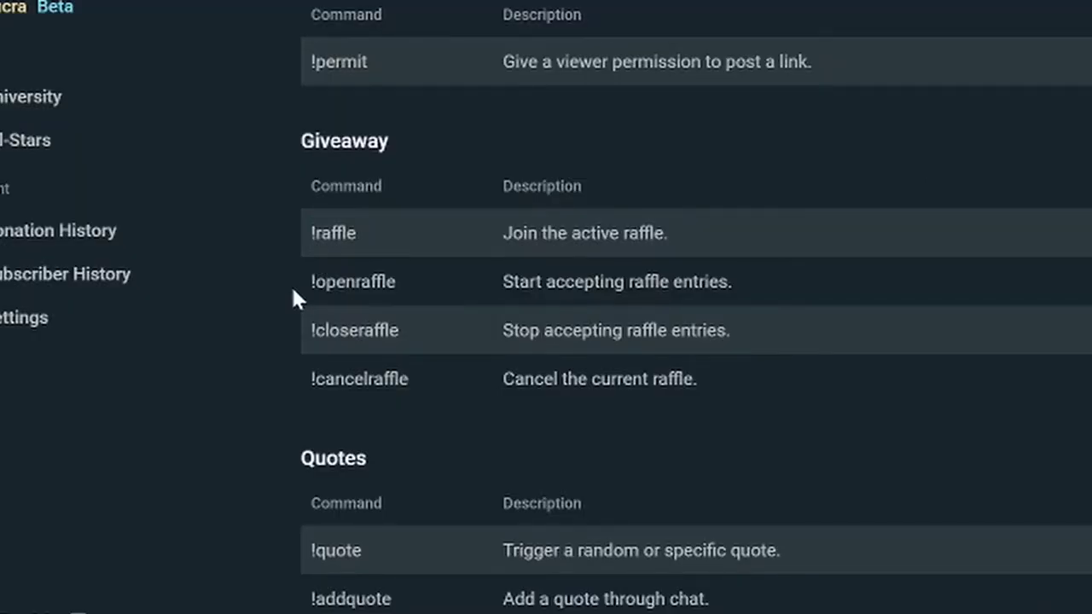
left_click_drag(293, 291, 376, 280)
left_click(418, 303)
left_click_drag(405, 333, 310, 333)
left_click(426, 389)
left_click_drag(427, 389, 386, 409)
left_click(646, 294)
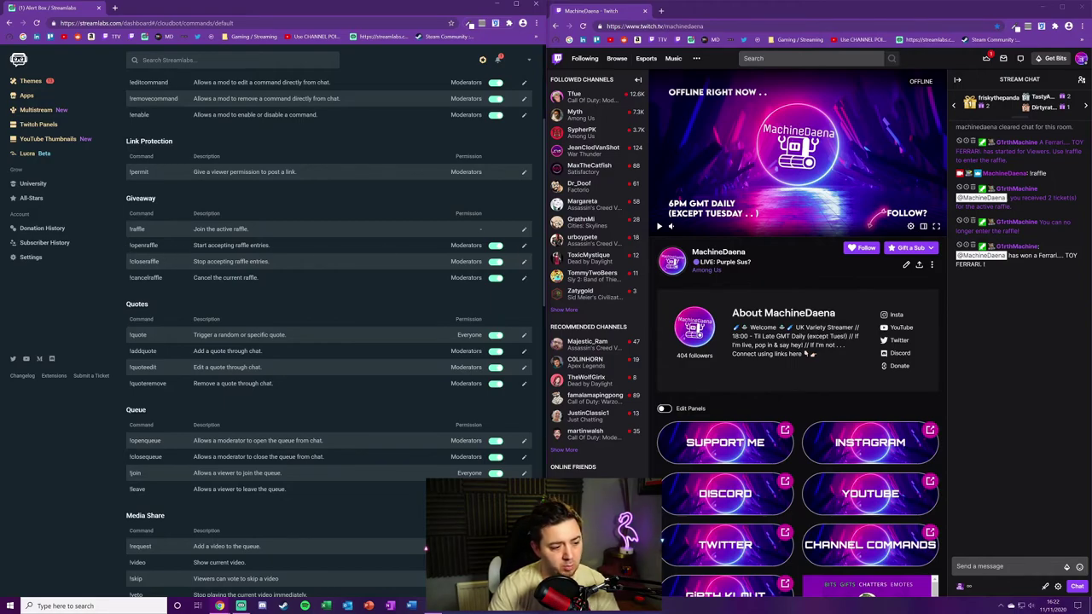
Step: Try renaming the !raffle default command to !giveaway, then undo the change
left_click(524, 230)
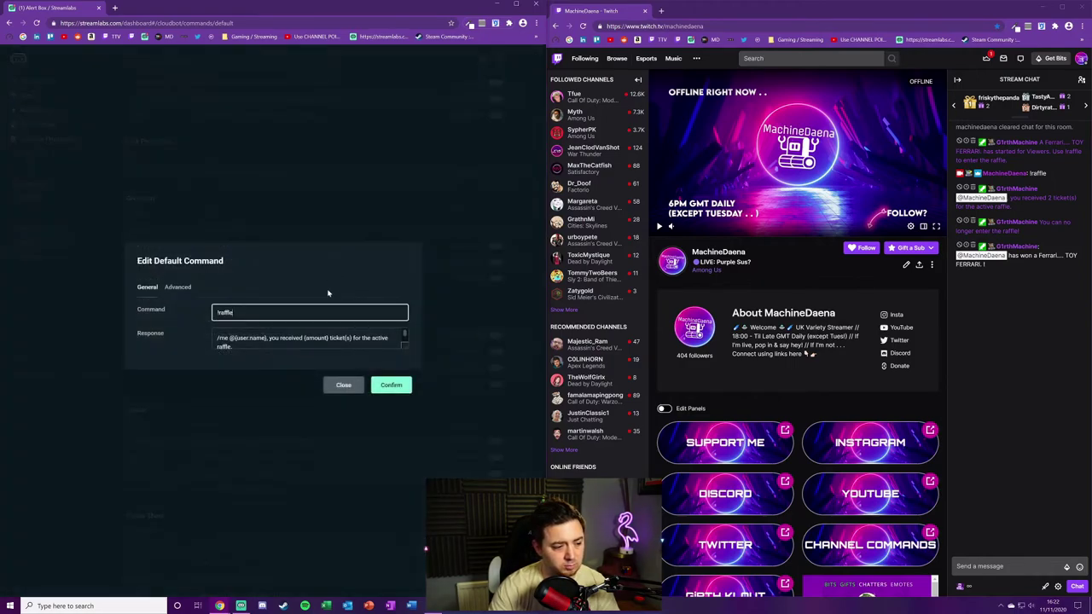
key("BackSpace")
key("BackSpace")
key("BackSpace")
key("BackSpace")
key("BackSpace")
key("BackSpace")
type("giveaway")
key("ctrl+z")
Step: Examine the response message of the !raffle command
key("Tab")
key("ctrl+a")
left_click(241, 338)
key("ctrl+a")
left_click(241, 339)
left_click_drag(215, 339, 229, 339)
left_click(205, 335)
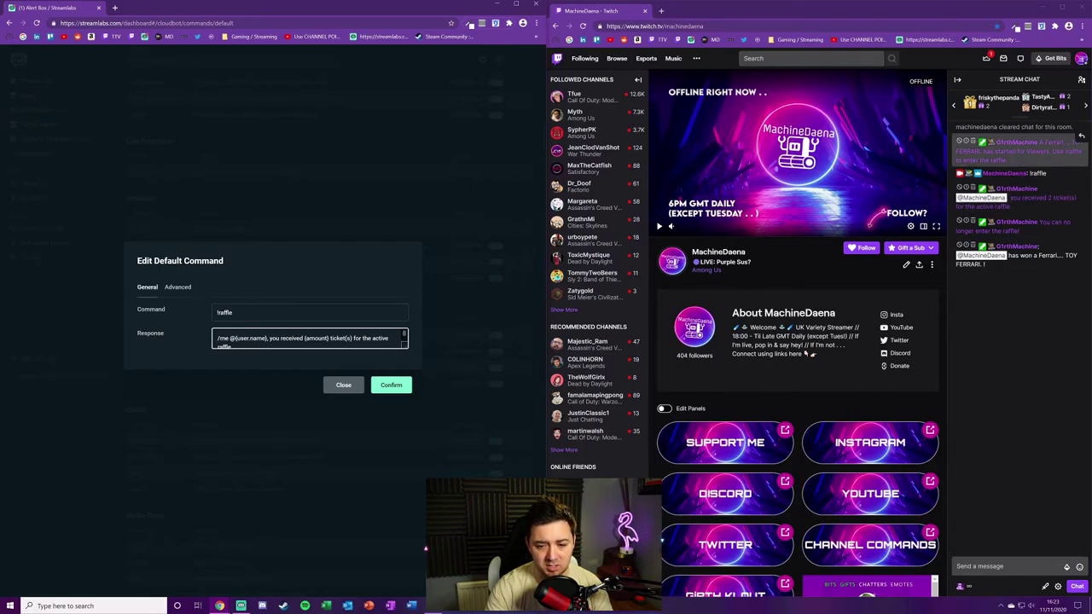
Step: Leave the !raffle command's settings and examine the response and ticket response messages of the !openraffle command
left_click(343, 385)
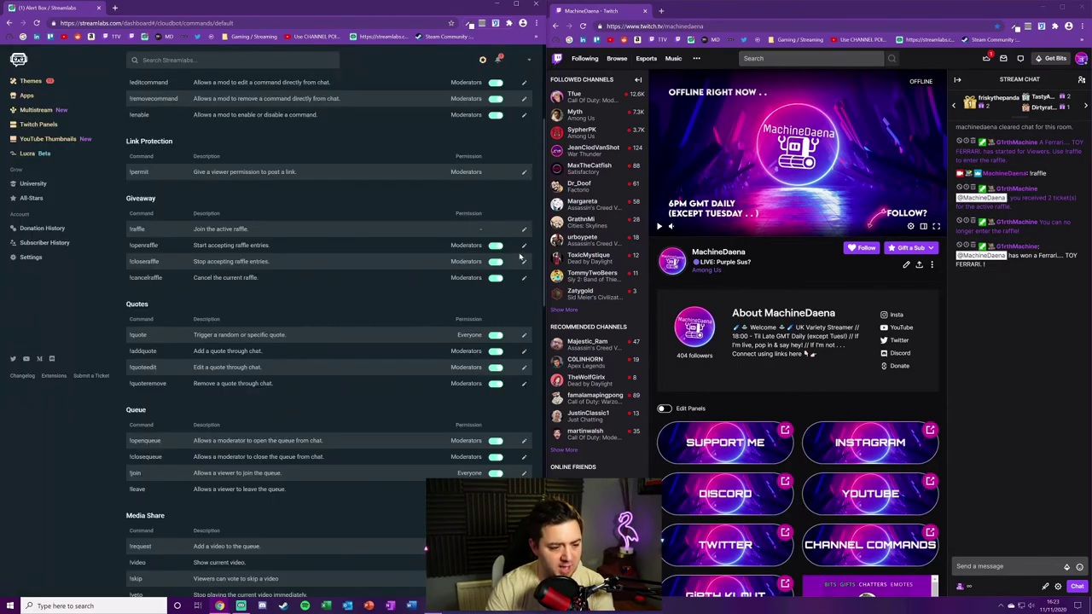
left_click(522, 249)
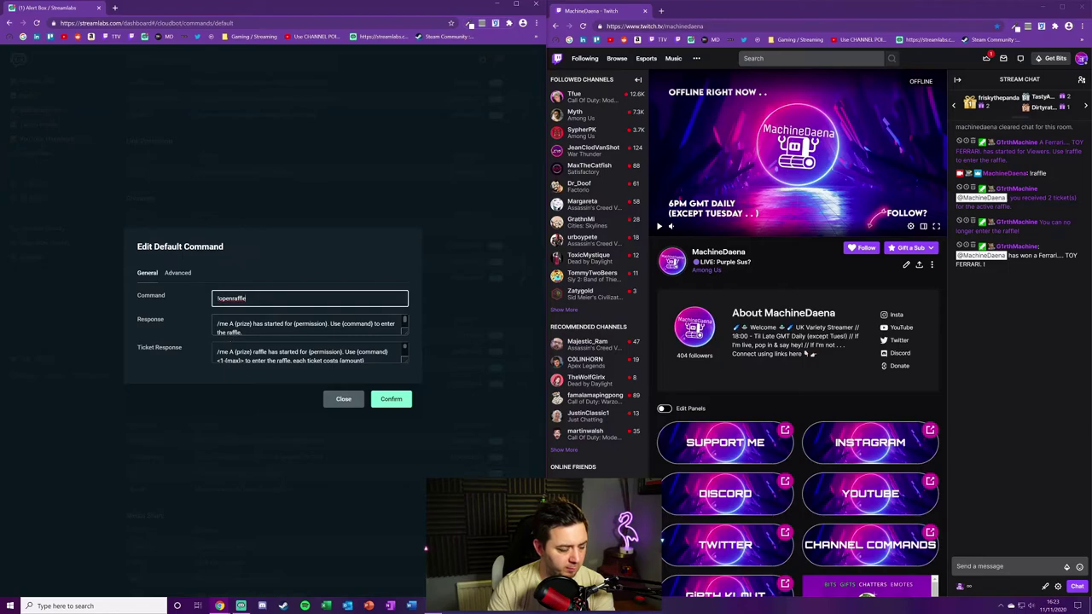
left_click(254, 326)
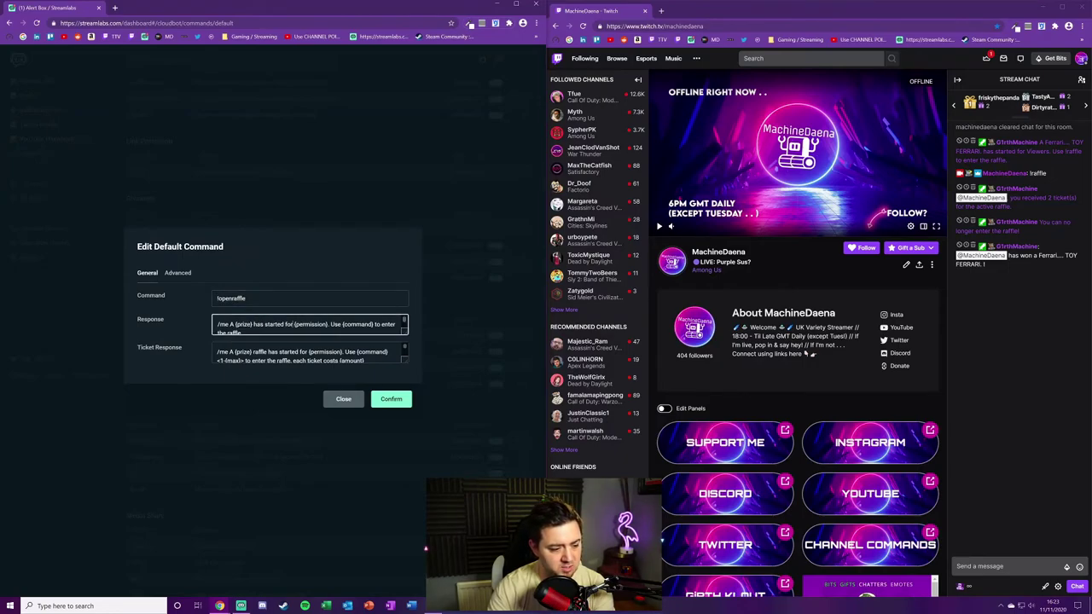
left_click_drag(296, 325, 328, 324)
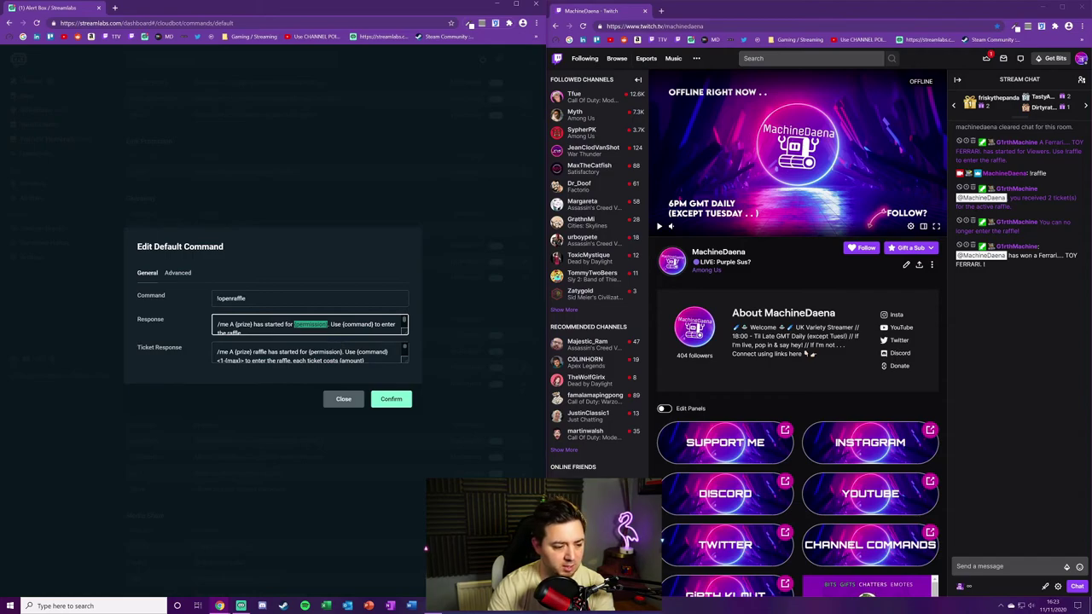
left_click(327, 324)
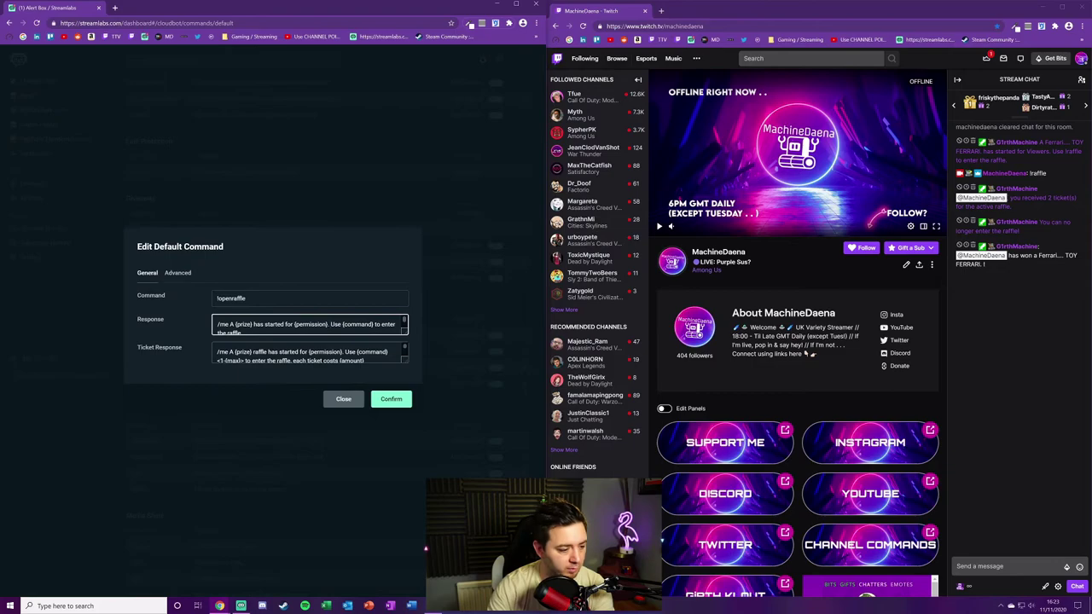
left_click(309, 353)
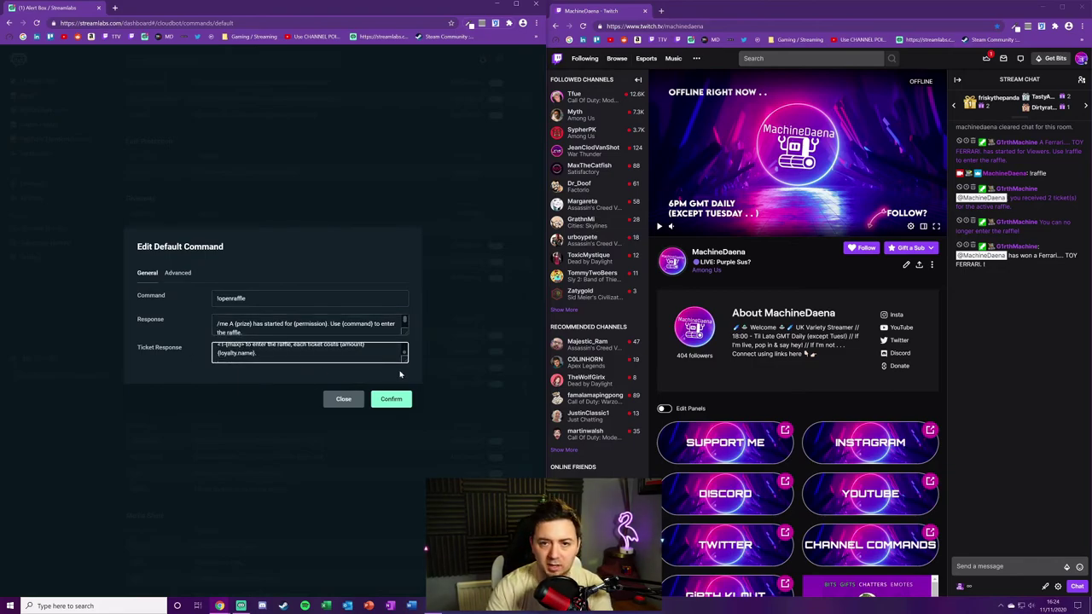
left_click(501, 328)
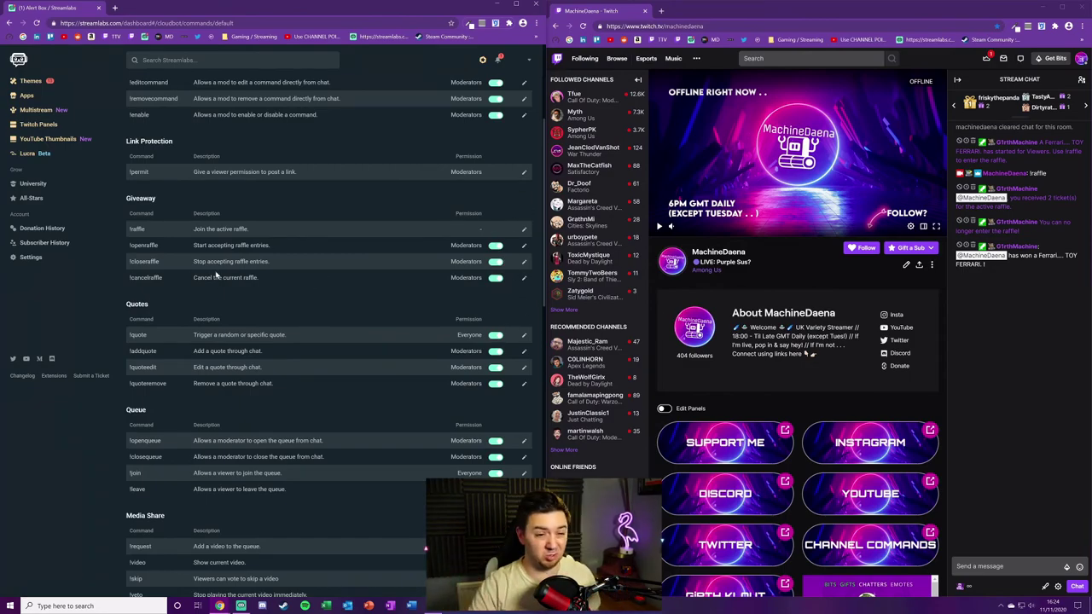
Step: View the emojipedia.org search for "robot" in a separate browser tab, then return to Cloudbot's default commands
key("ctrl+t")
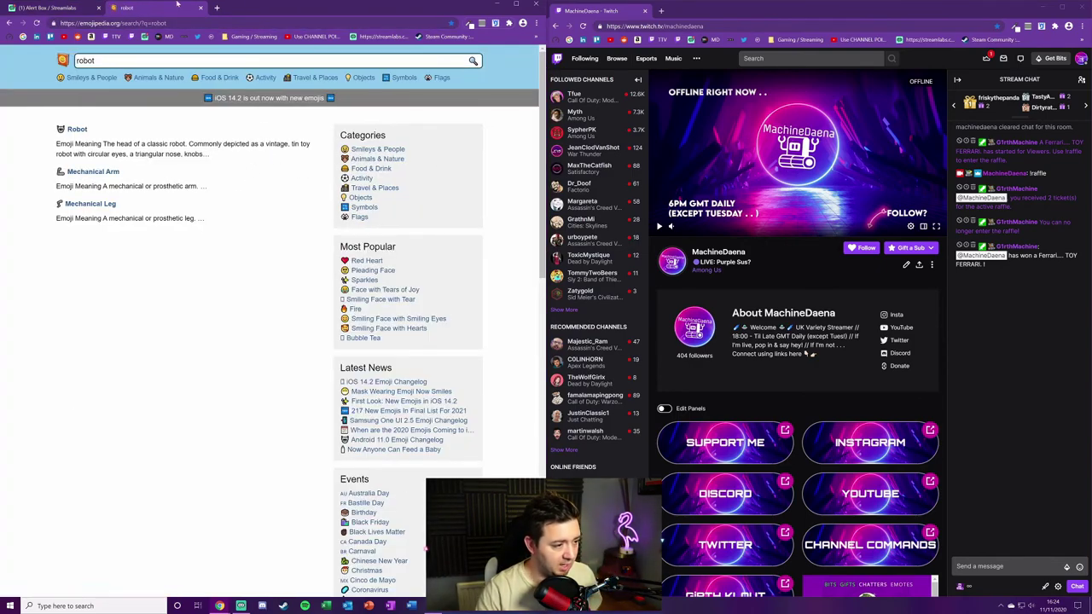
double_click(104, 24)
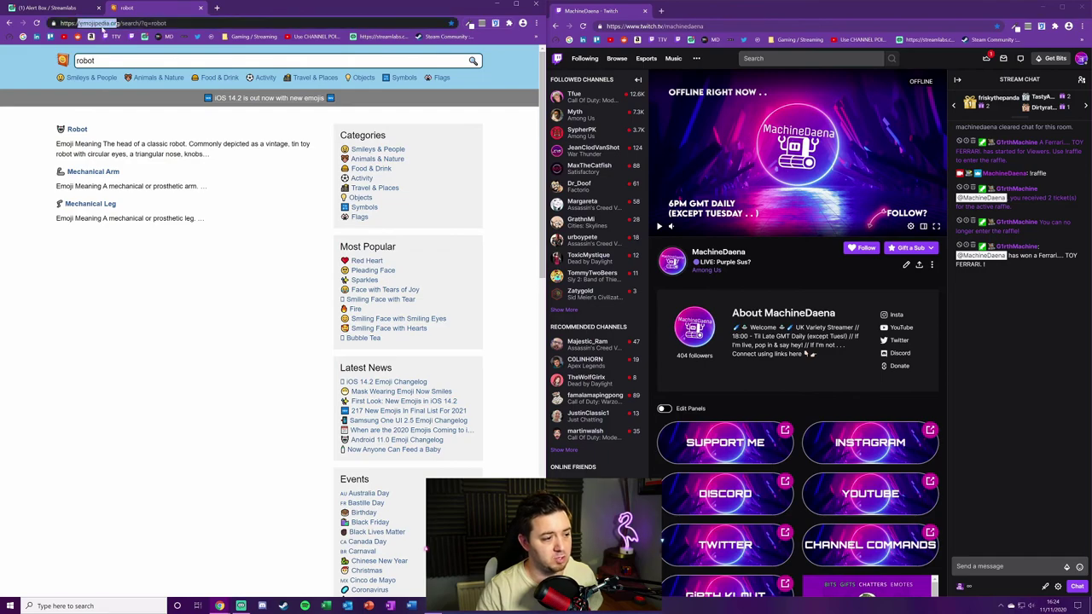
left_click(200, 8)
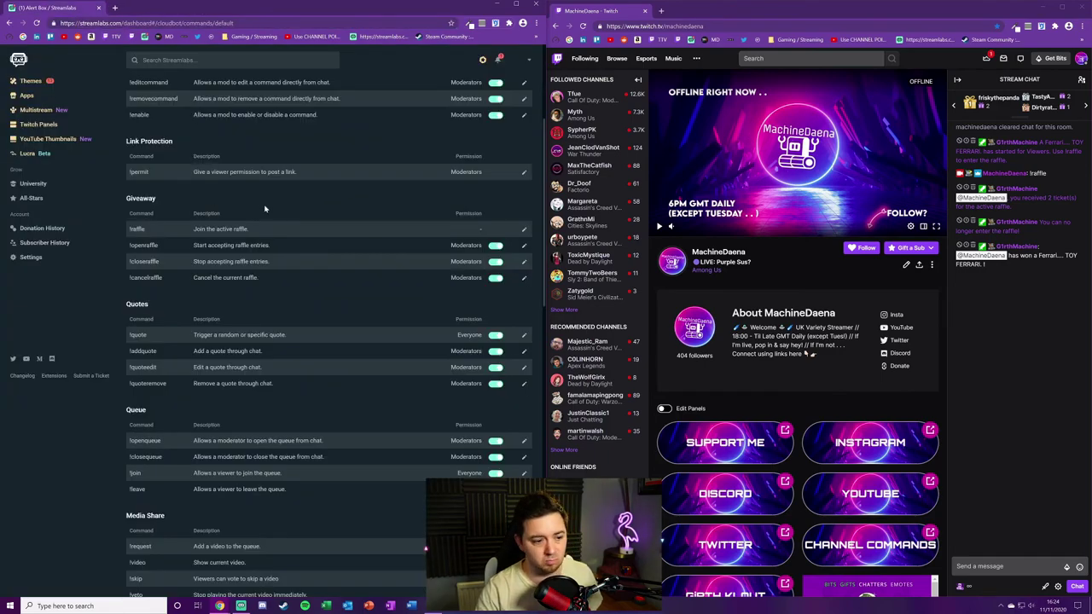